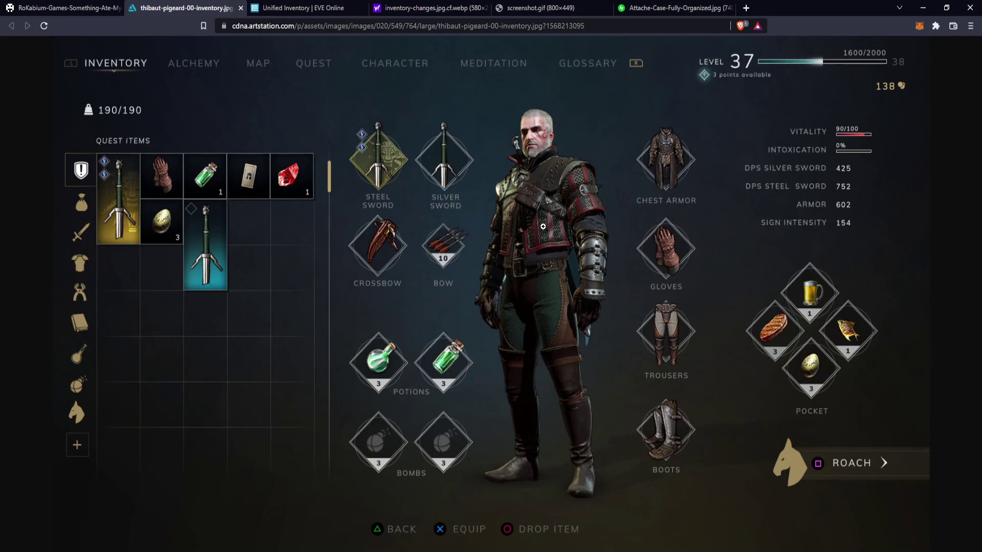
- Browse the inventory reference image tabs, ending on Attache-Case-Fully-Organized.jpg, then walk the character right
left_click(64, 7)
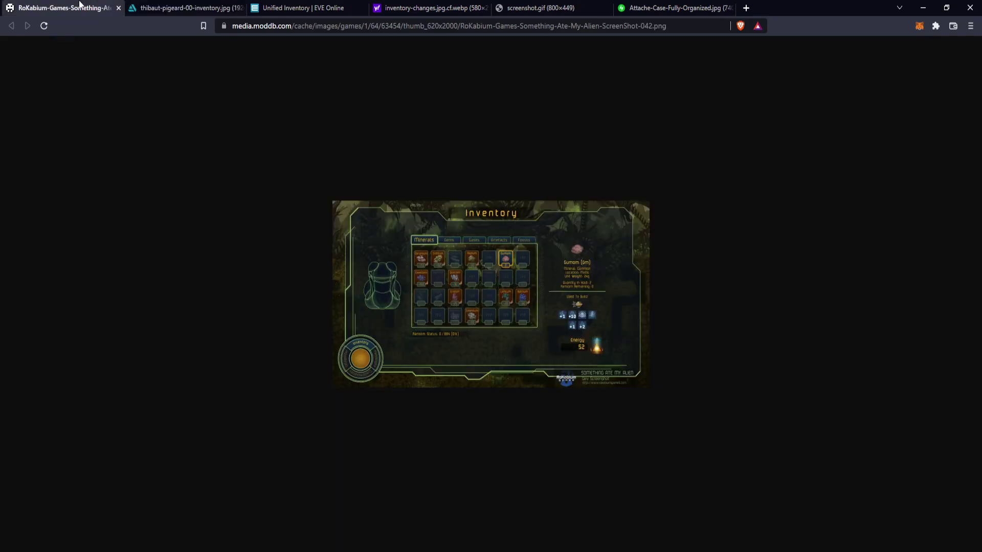
left_click(207, 8)
left_click(301, 6)
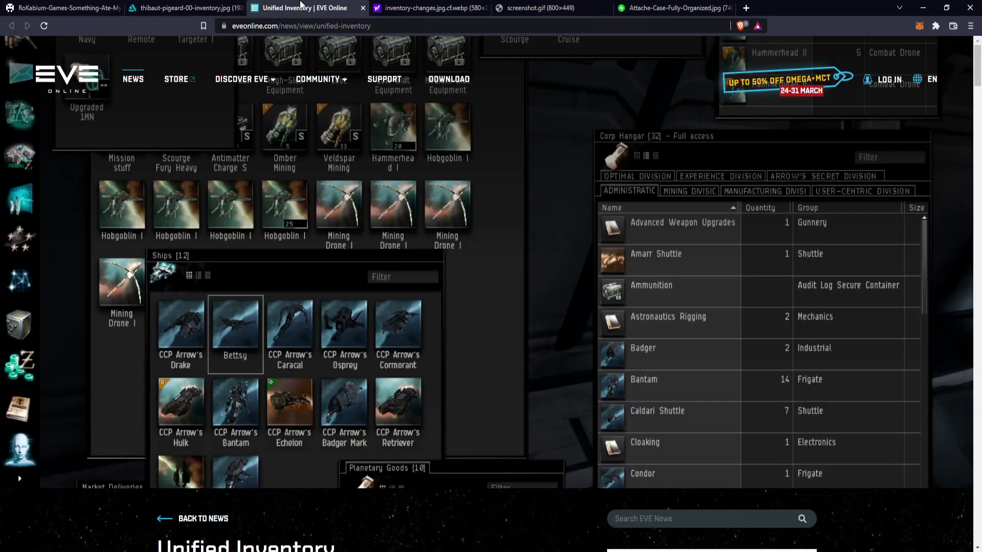
left_click(427, 8)
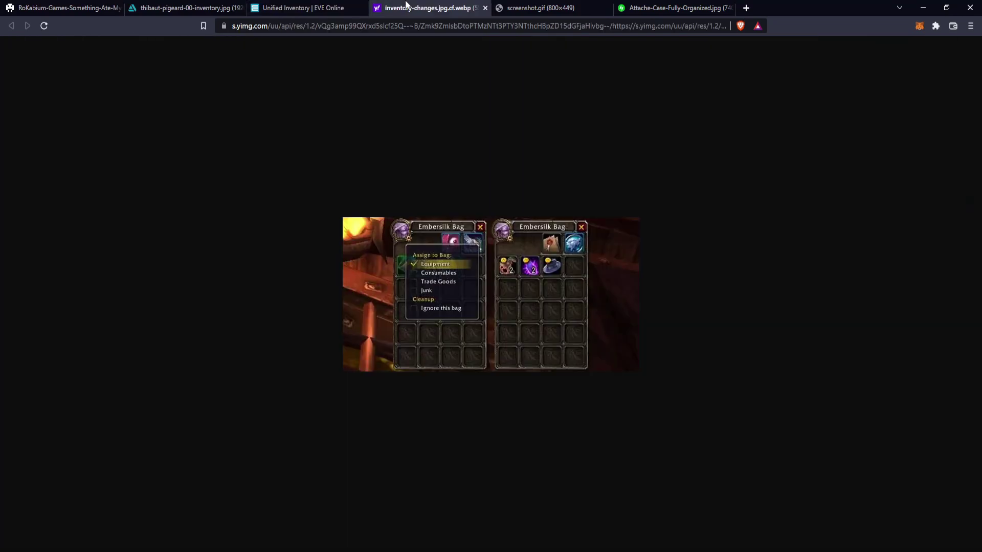
left_click(540, 8)
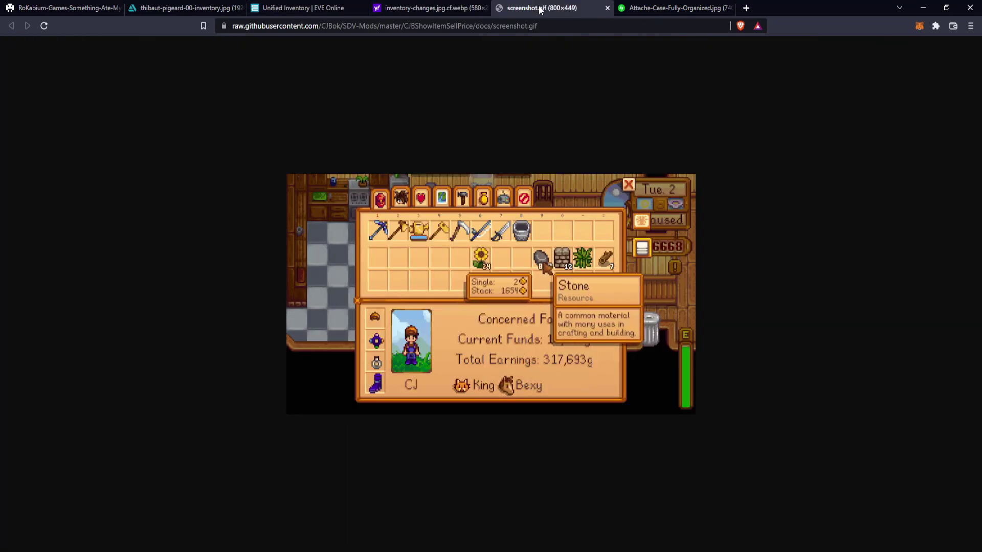
left_click(653, 6)
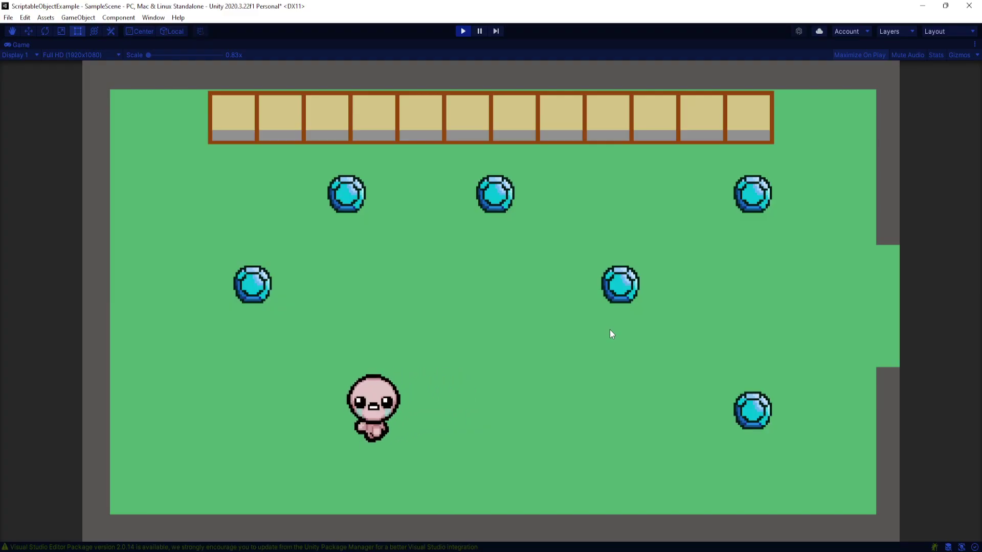
key("d")
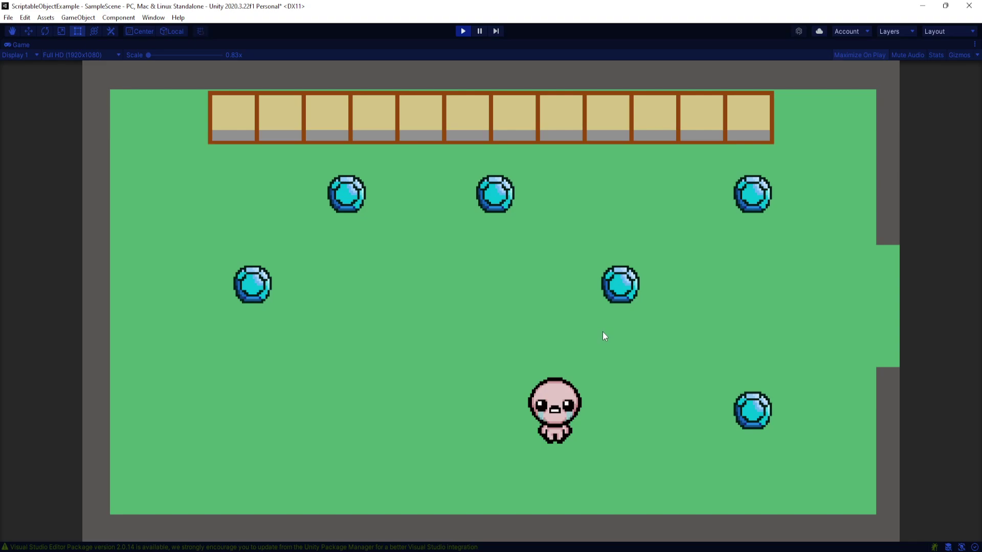
- Walk the character around the room and up to collect the left gem
key("a")
key("w")
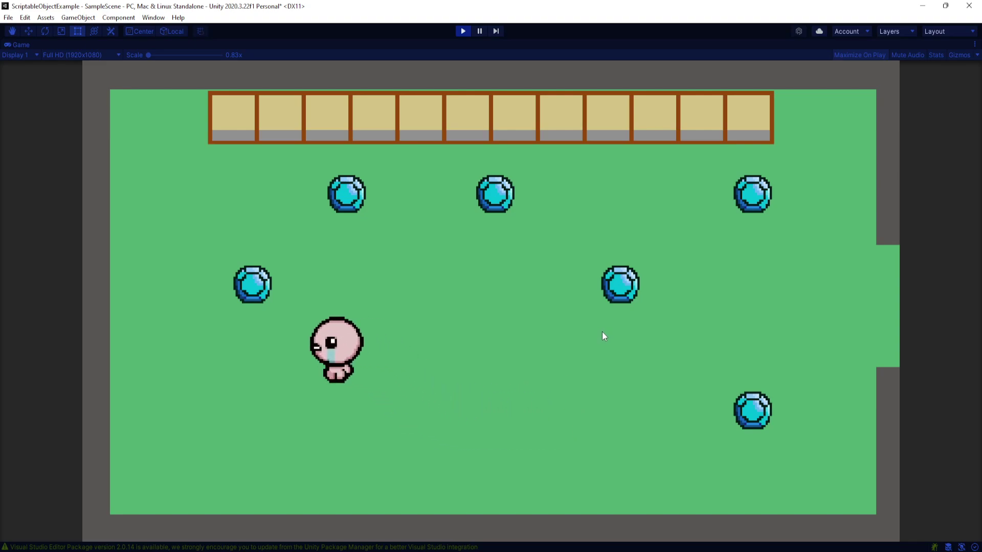
key("d")
key("s")
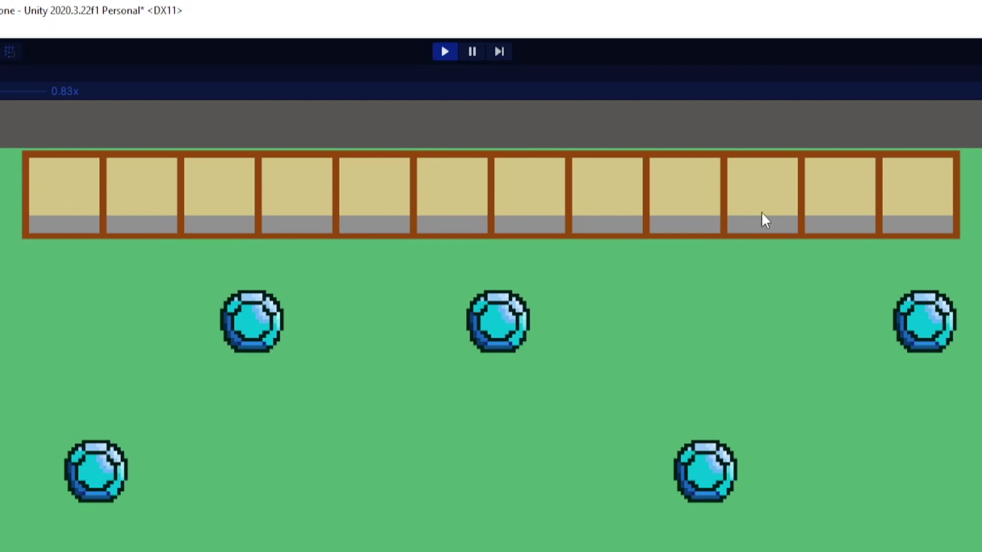
key("a")
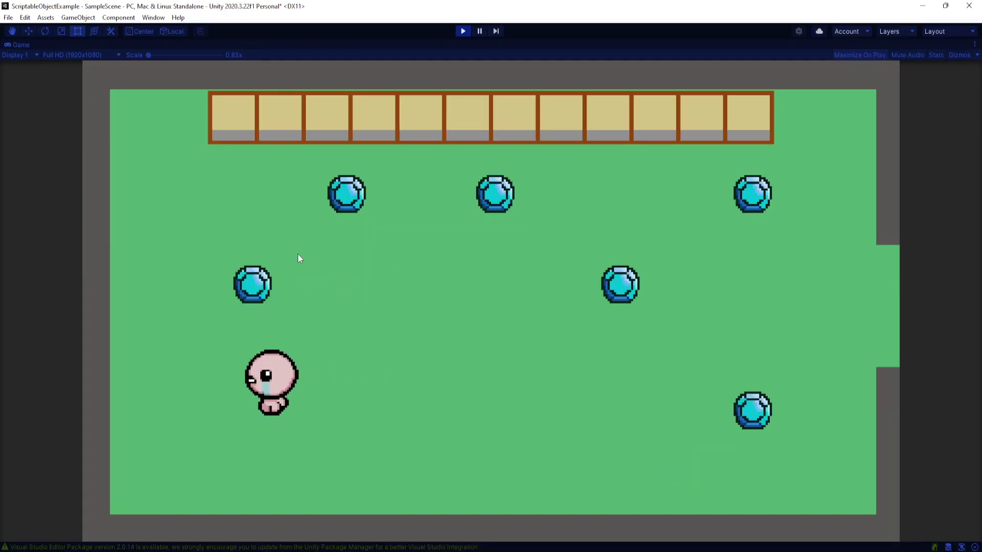
key("w")
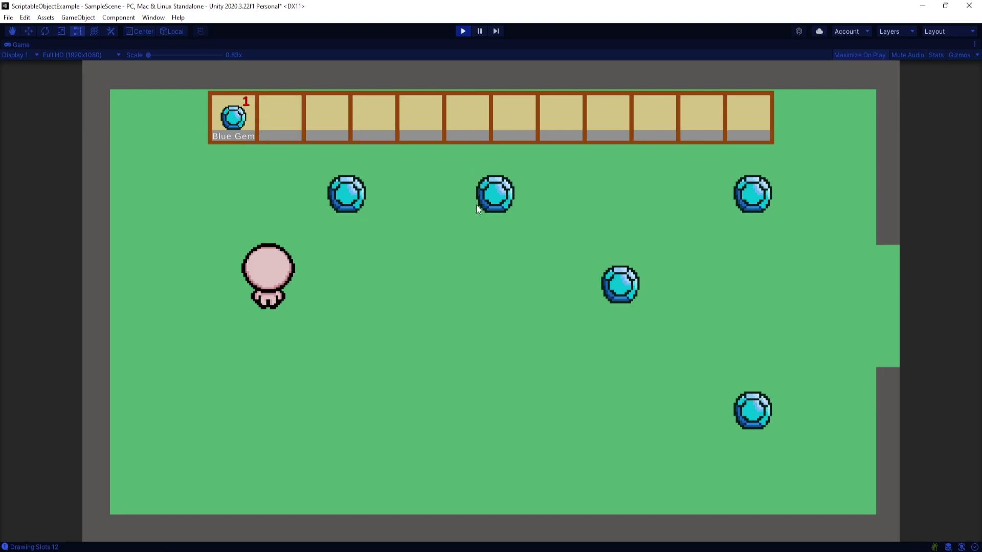
- Walk around the room collecting the remaining gems, finishing with the two at the upper right
key("w")
key("d")
key("s")
key("s")
key("d")
key("w")
key("a")
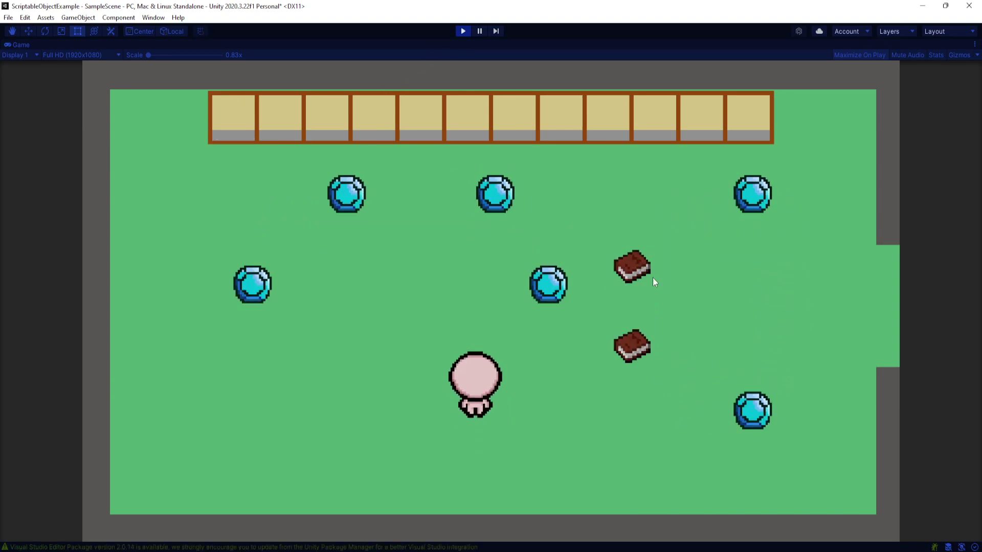
key("w")
key("d")
key("w")
key("d")
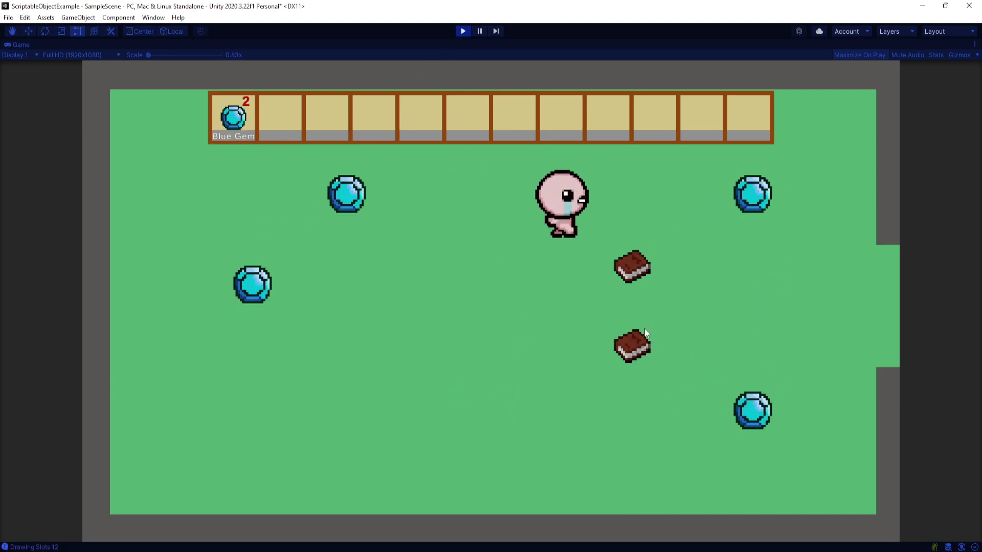
- Collect both books and the top-left gem, then stop the test run with Ctrl+P
key("s")
key("d")
key("w")
key("a")
key("a")
key("w")
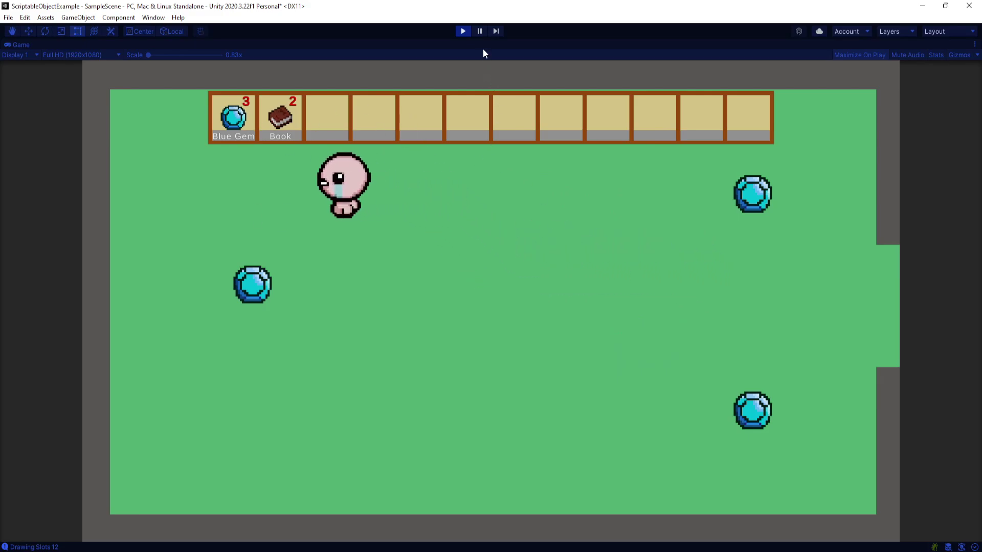
key("ctrl+p")
scroll(346, 163, "up", 5)
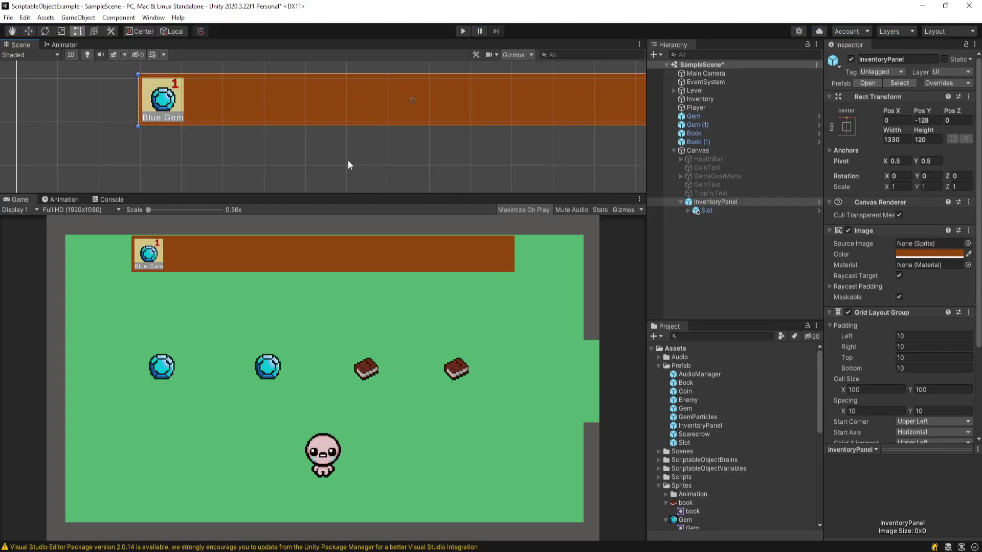
middle_click_drag(348, 164, 358, 173)
left_click(728, 201)
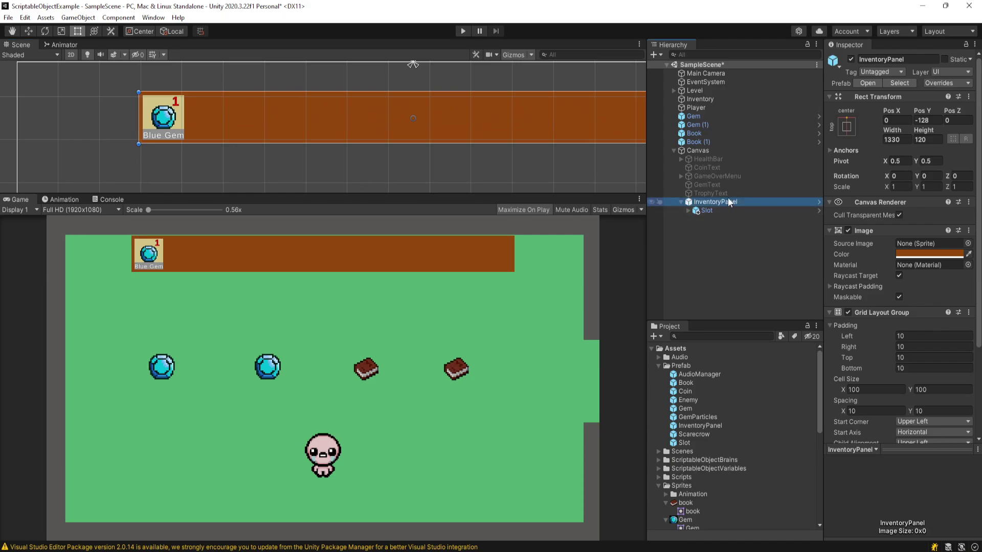
double_click(695, 202)
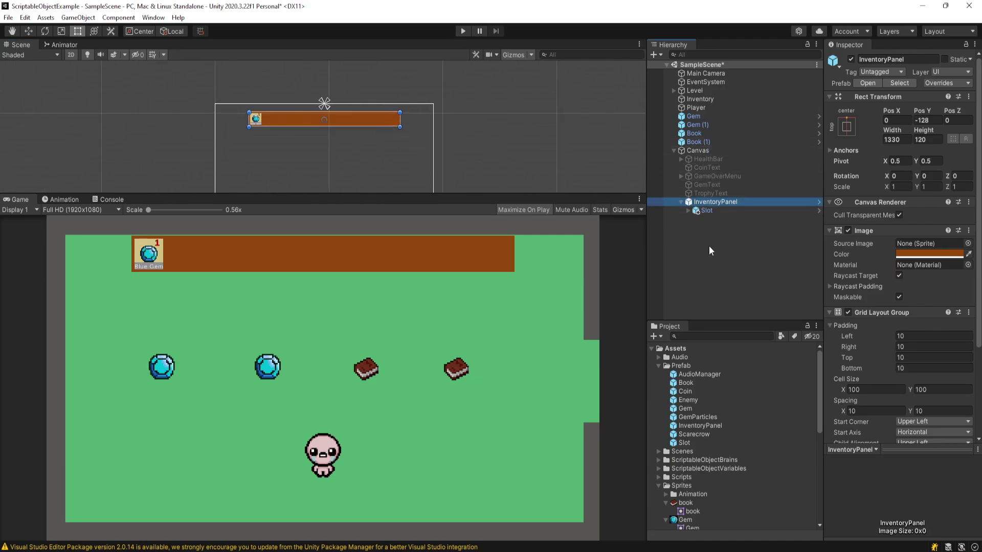
right_click(689, 276)
mouse_move(723, 490)
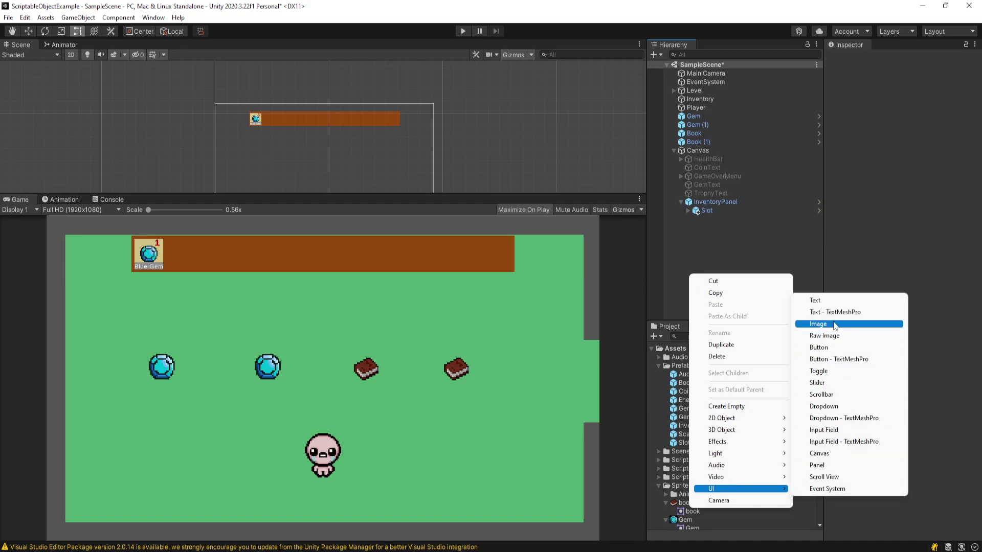
left_click(847, 326)
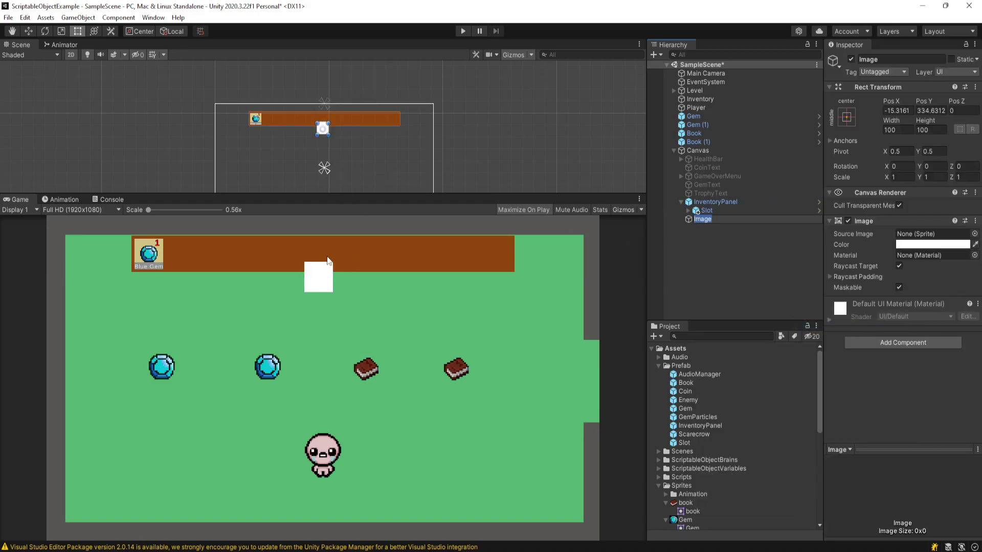
left_click(932, 244)
left_click(960, 301)
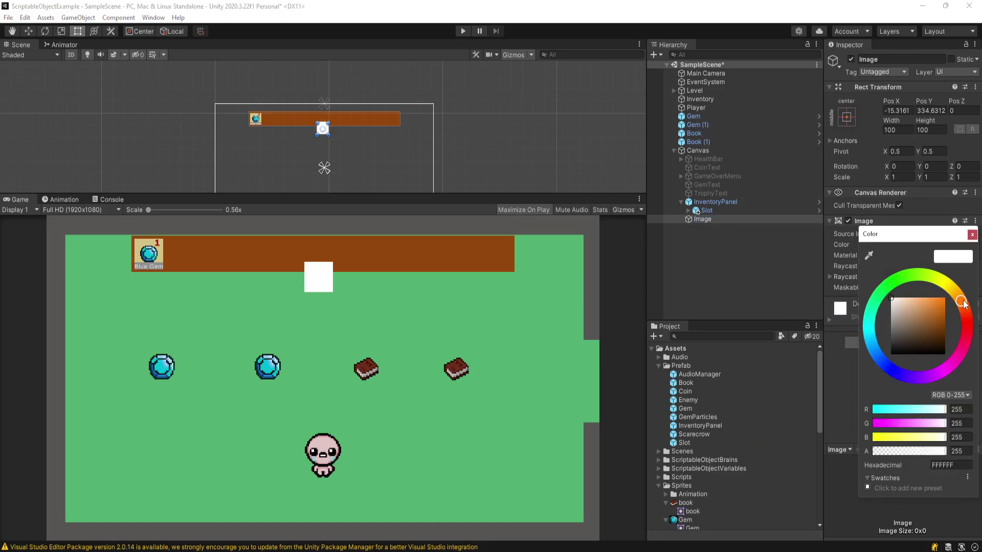
left_click(931, 319)
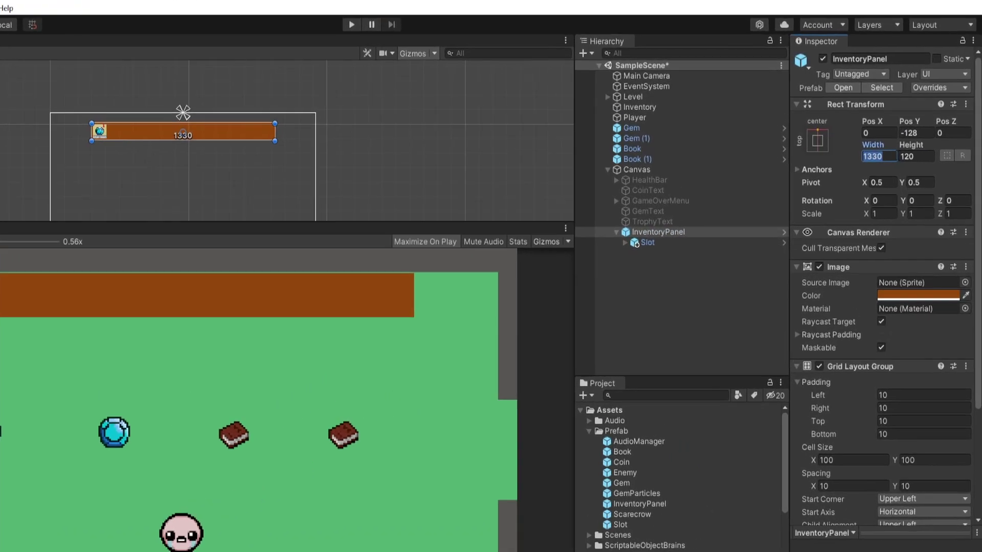
left_click(908, 141)
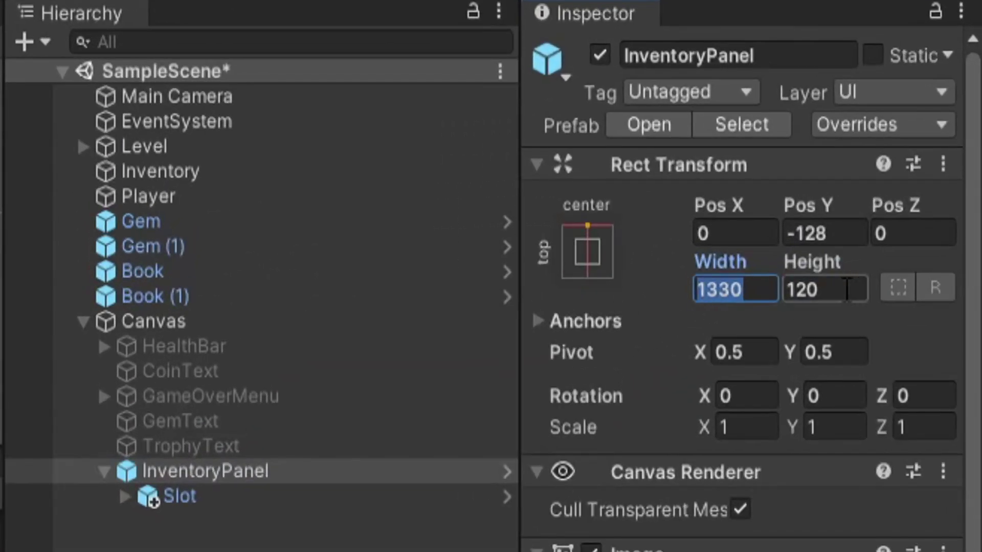
left_click(855, 293)
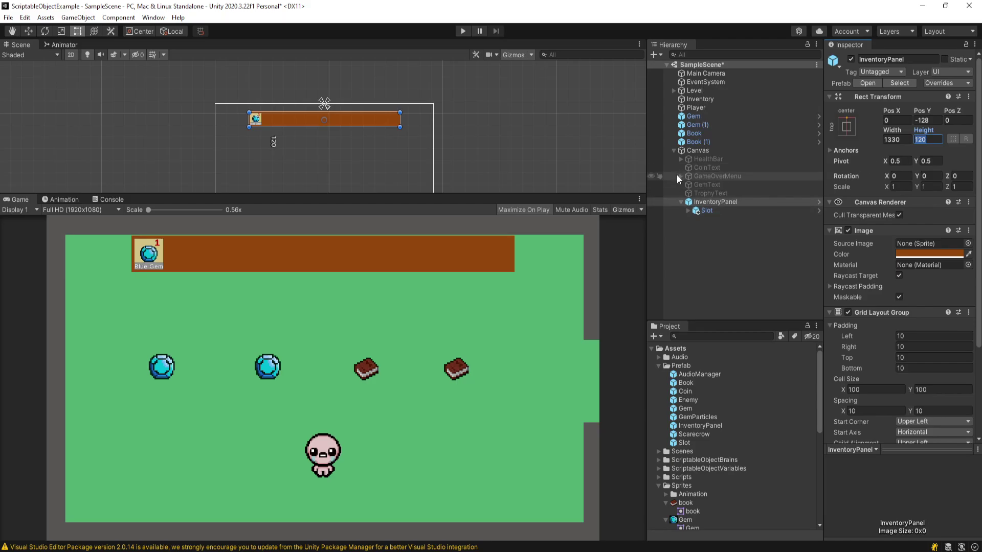
left_click(711, 203)
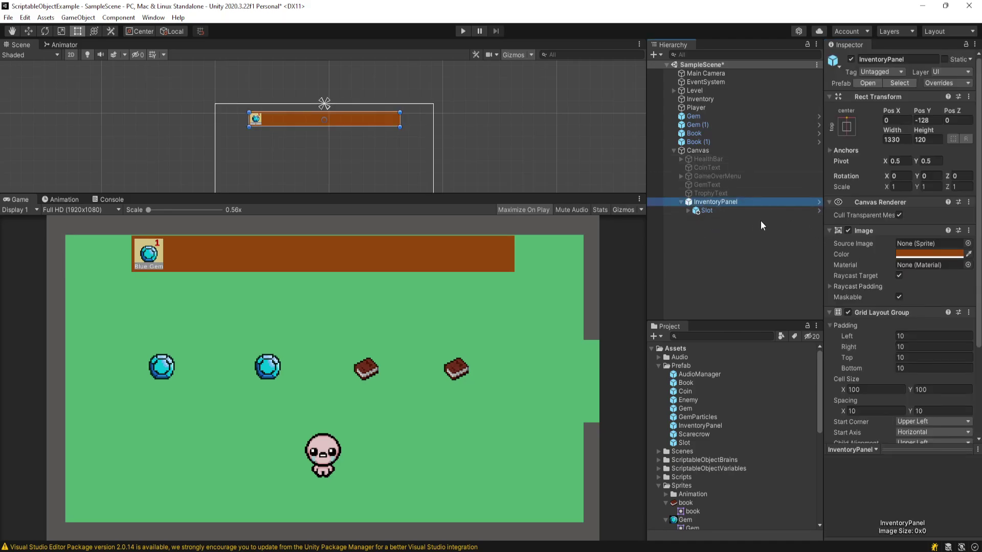
left_click(680, 202)
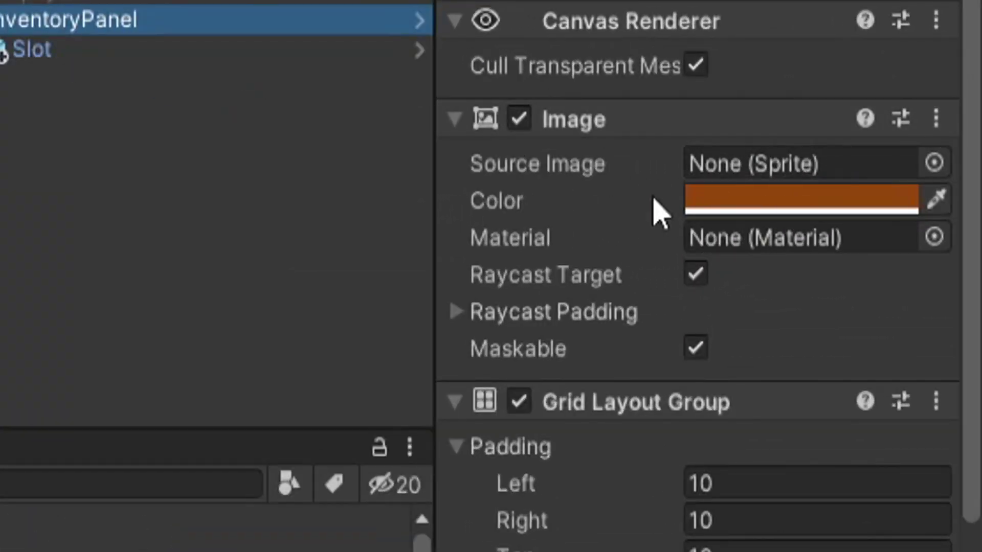
- Collapse the Grid Layout Group padding and check the 100×100 cell size and 10×10 spacing
scroll(760, 201, "down", 5)
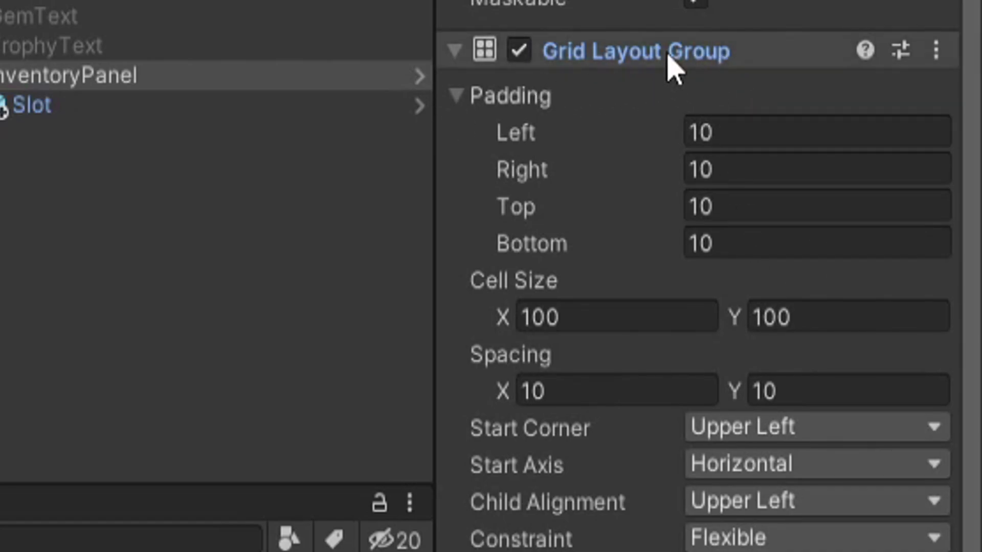
left_click(509, 95)
left_click(754, 320)
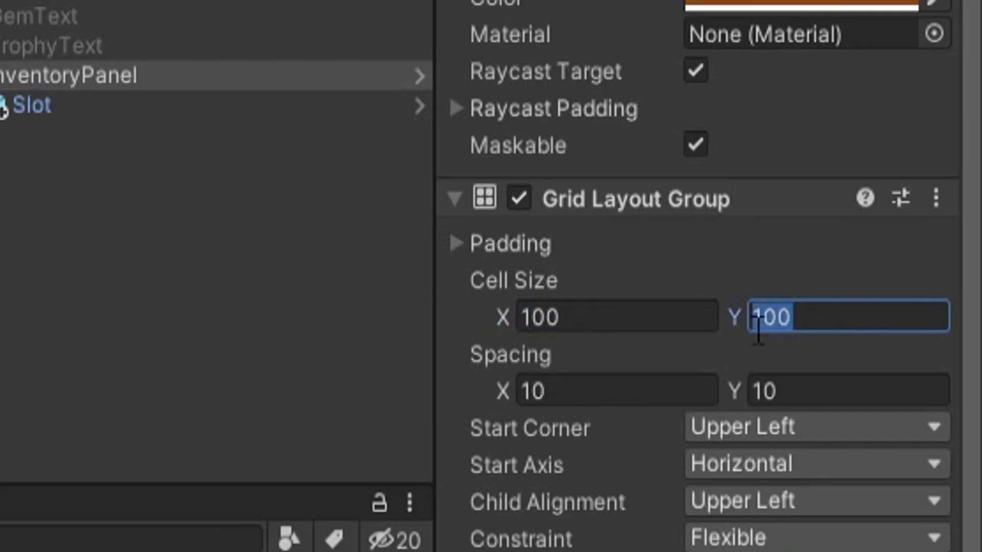
left_click(780, 394)
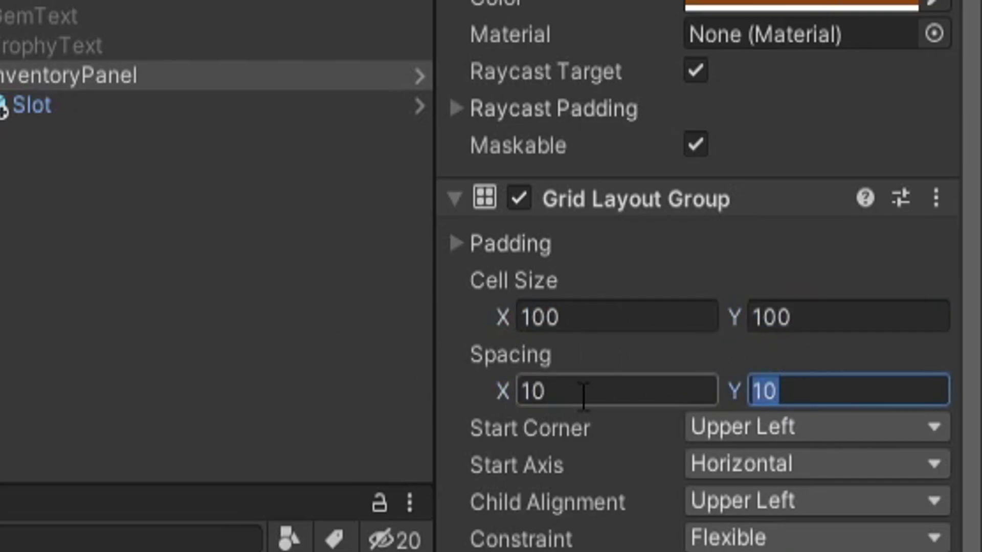
left_click(537, 399)
left_click(815, 393)
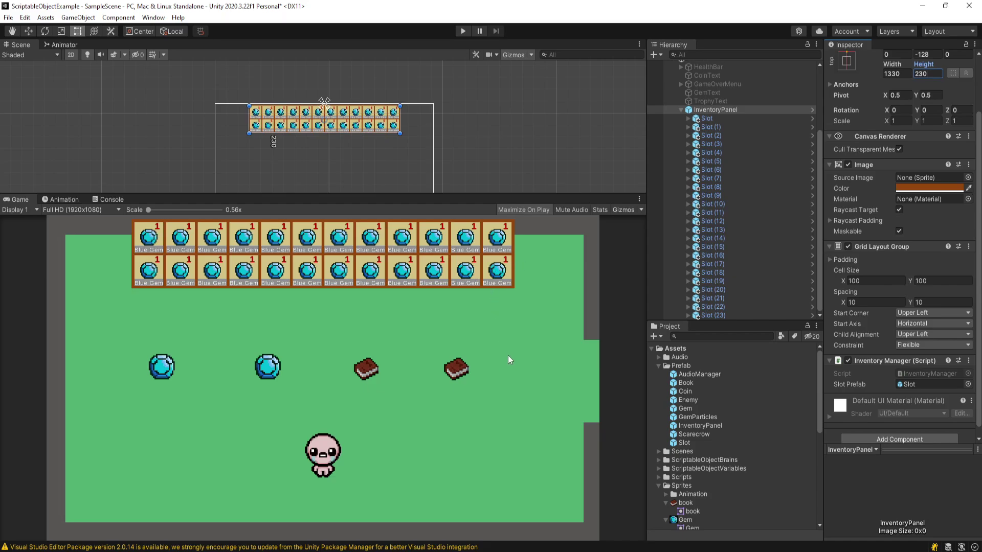
- Change the InventoryPanel height to 120, fold the padding, and select the 1330 width value
key("BackSpace")
key("BackSpace")
key("BackSpace")
type("120")
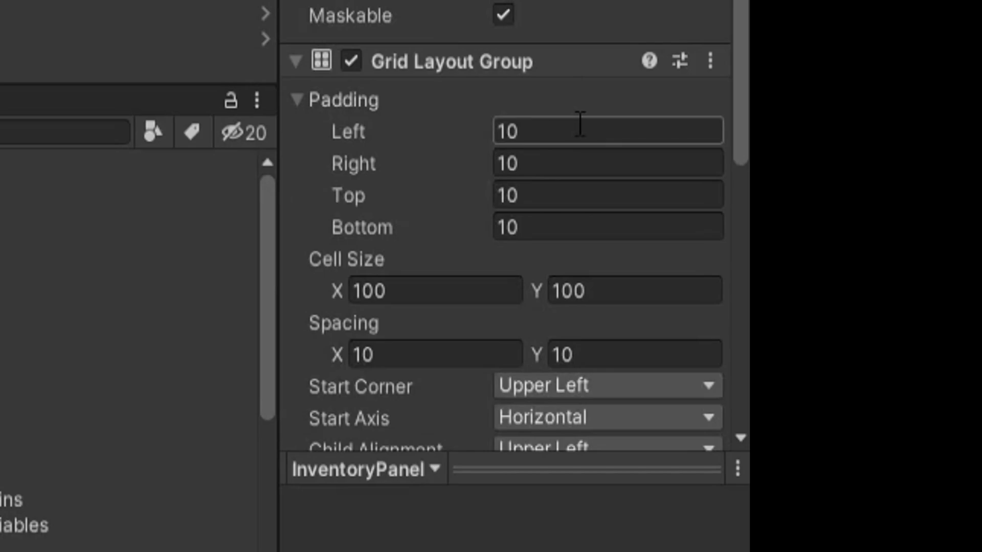
left_click(580, 128)
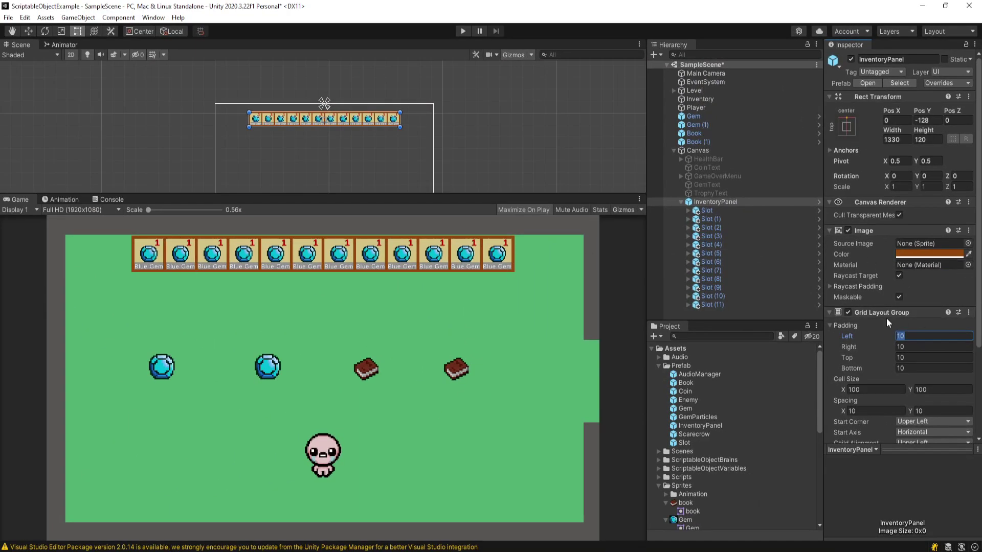
left_click(903, 324)
left_click(900, 139)
double_click(904, 139)
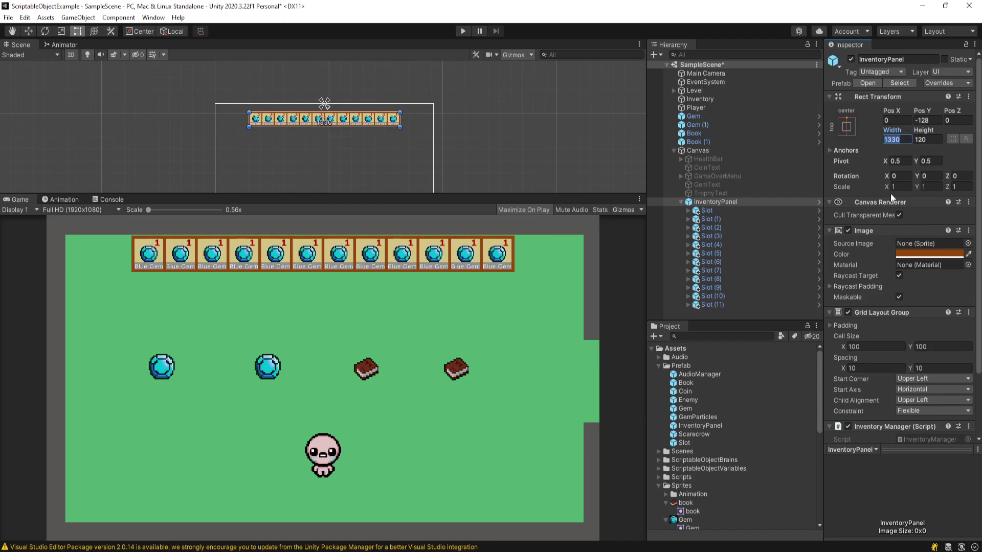
left_click(843, 327)
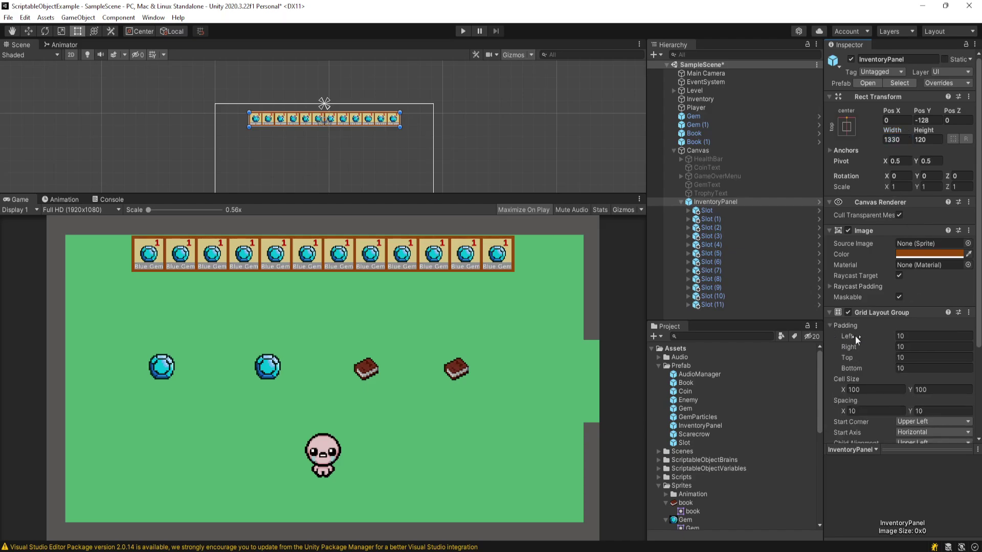
left_click(827, 325)
double_click(874, 368)
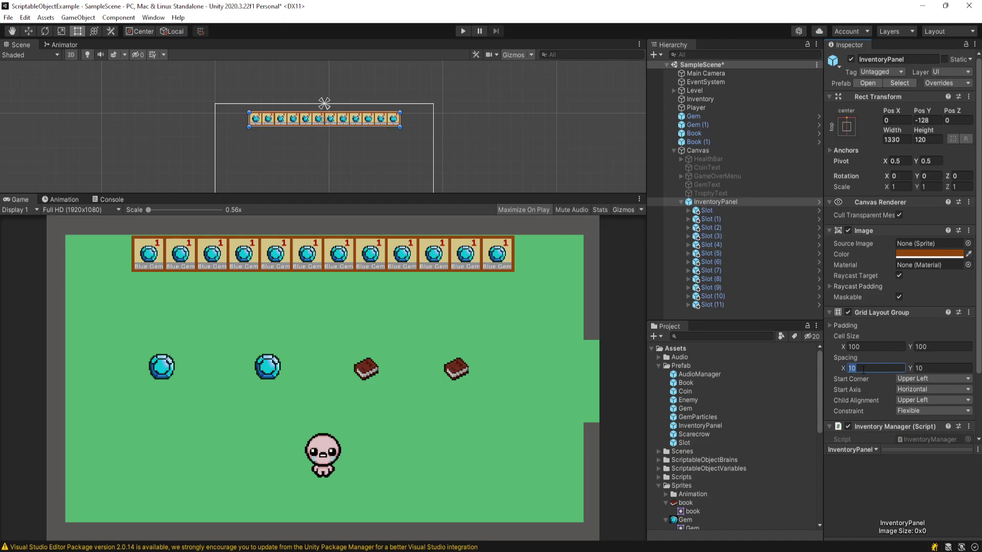
left_click(727, 219)
left_click(731, 305, "shift")
key("Delete")
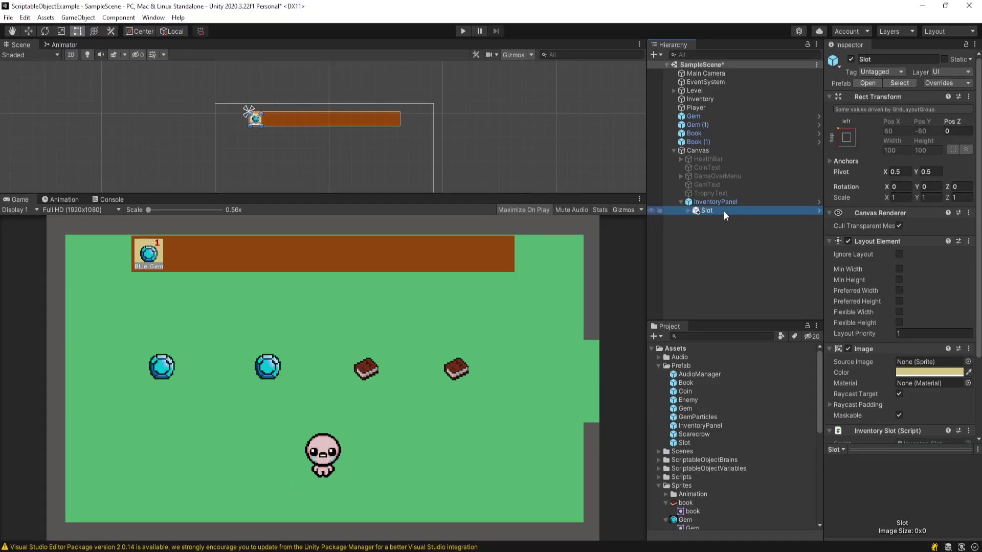
key("ctrl+d")
key("ctrl+d")
key("ctrl+d")
key("ctrl+d")
key("ctrl+d")
key("ctrl+d")
key("ctrl+d")
key("ctrl+d")
key("ctrl+d")
key("ctrl+d")
key("ctrl+d")
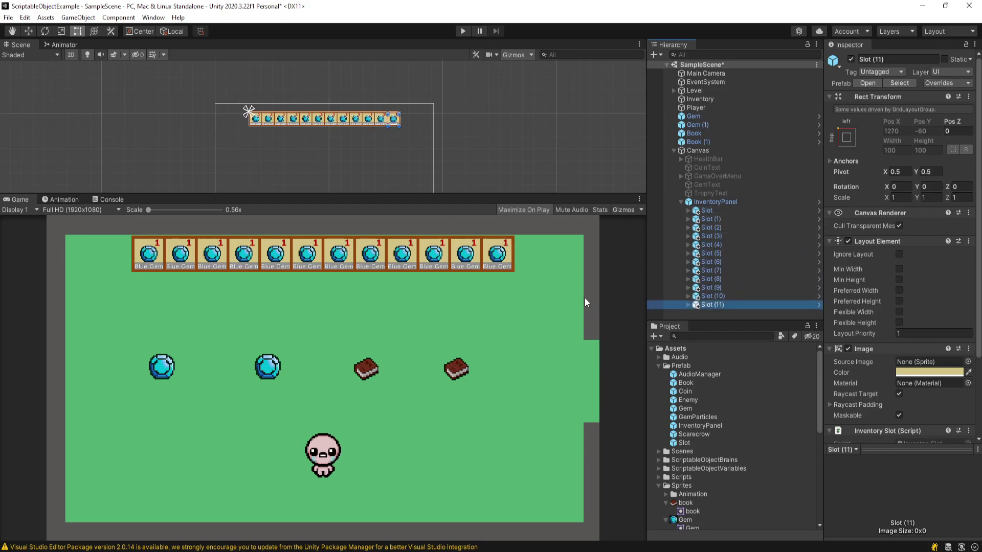
key("ctrl+d")
key("ctrl+d")
key("ctrl+d")
key("ctrl+d")
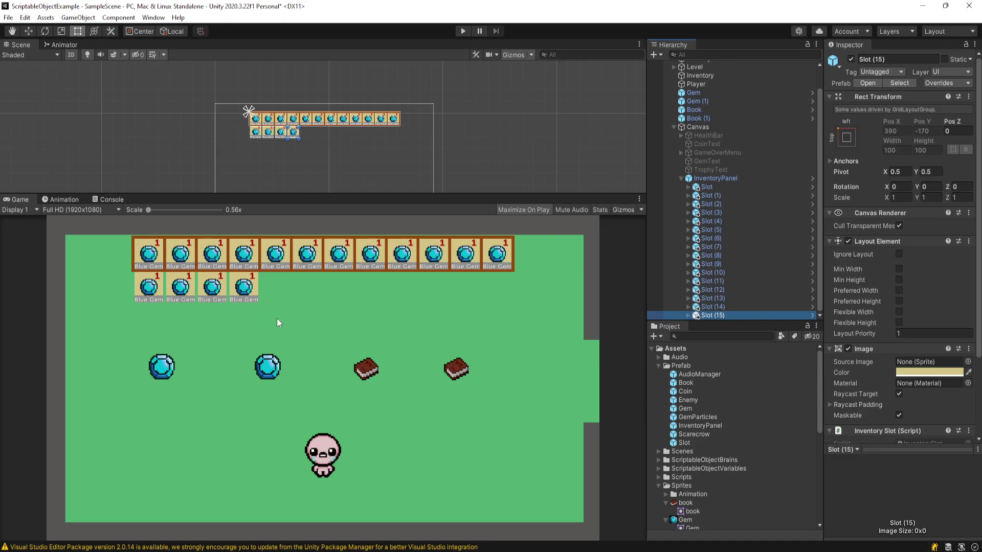
key("Delete")
key("Delete")
key("Delete")
key("Delete")
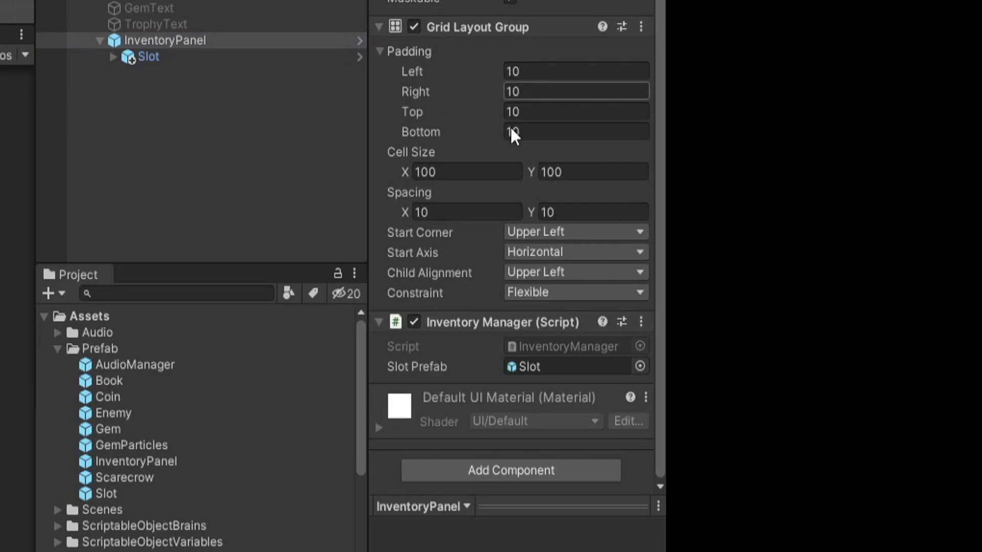
- Collapse the Grid Layout Group and Inventory Manager (Script) components on InventoryPanel
left_click(507, 32)
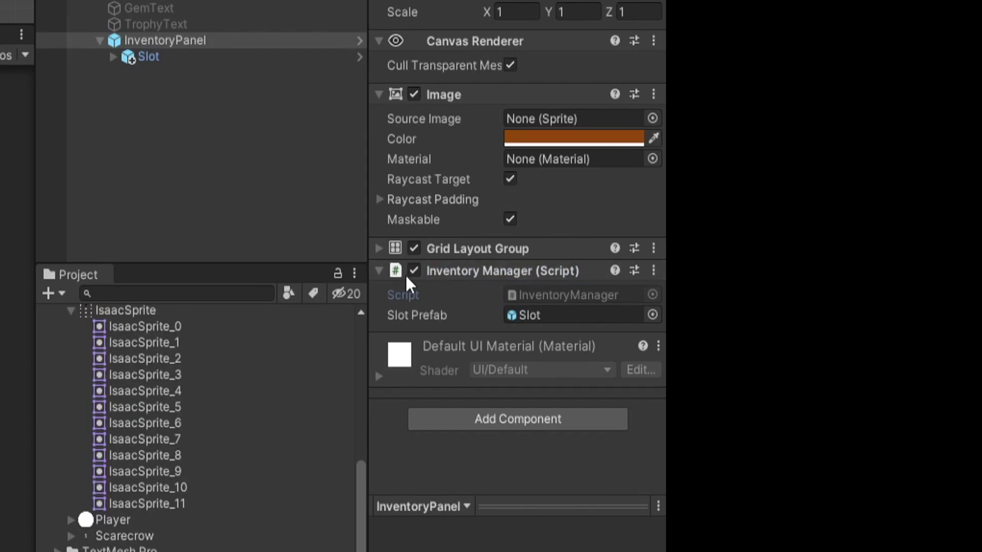
left_click(478, 271)
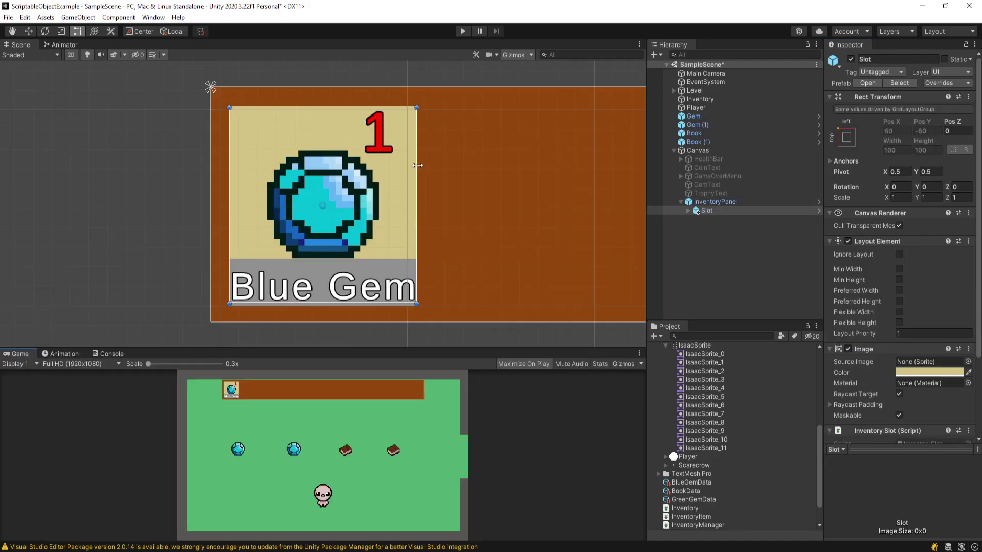
- Select the Slot and change its Image colour to hex D6BE60
left_click(716, 202)
right_click(718, 203)
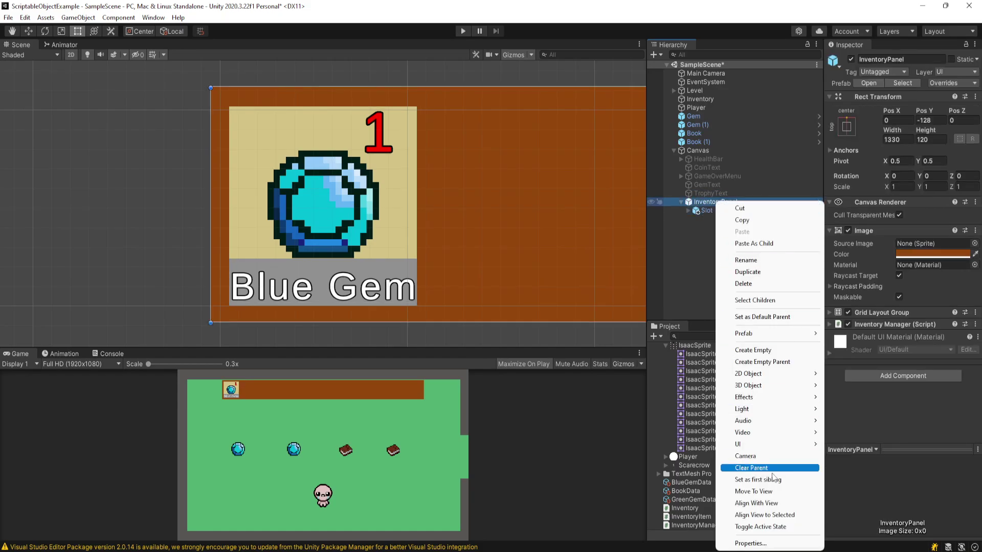
mouse_move(762, 443)
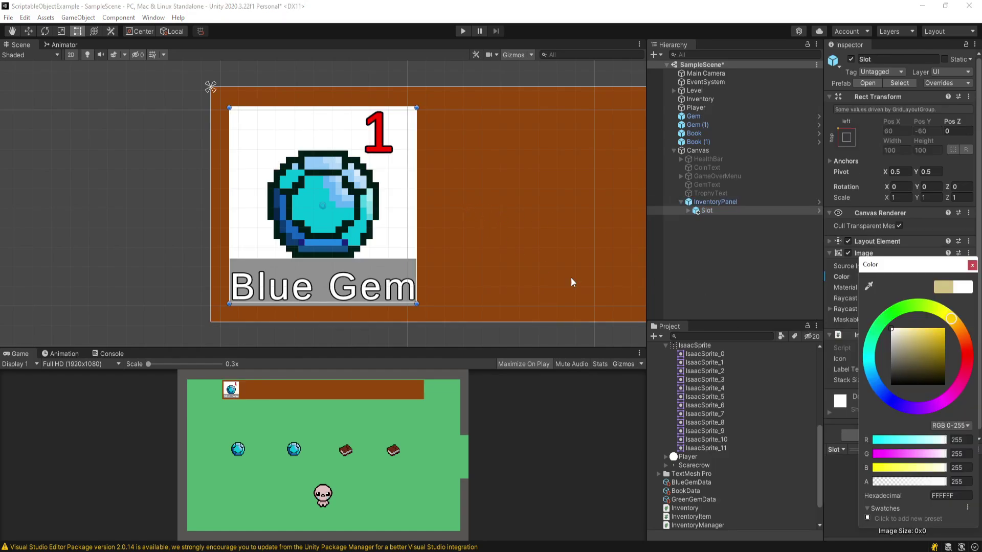
mouse_move(917, 351)
left_mouse_down()
mouse_move(910, 338)
mouse_move(923, 358)
mouse_move(921, 337)
mouse_move(861, 318)
mouse_move(938, 304)
left_mouse_up()
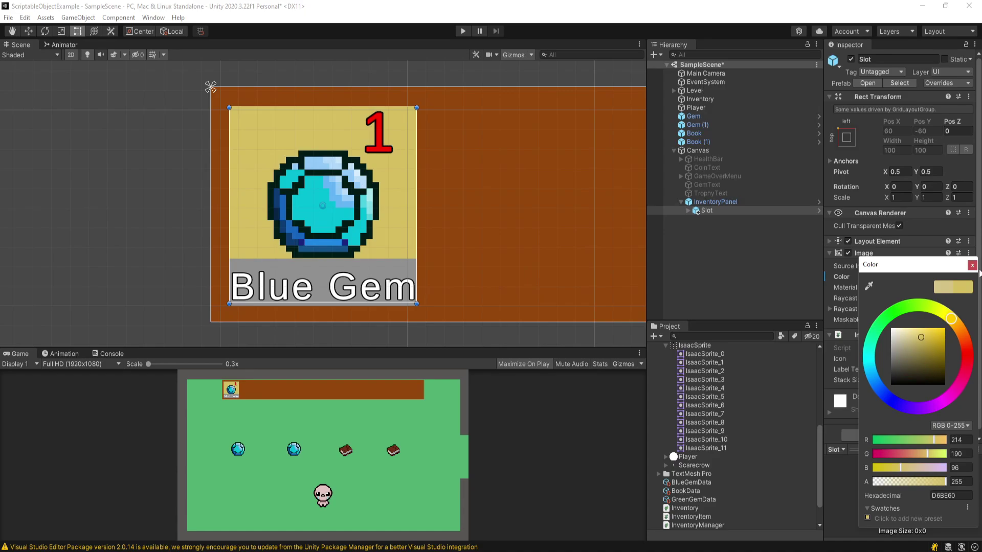
left_click(971, 264)
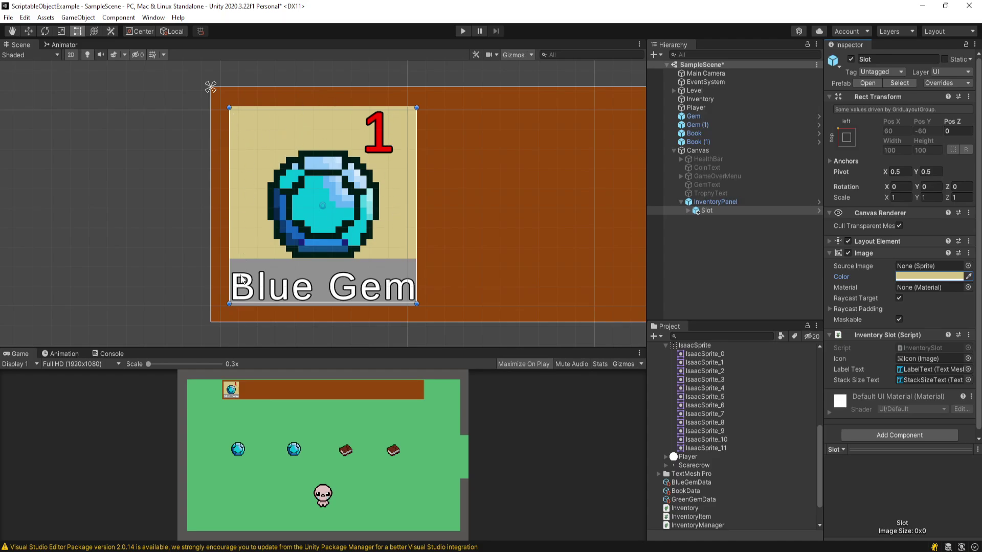
left_click(878, 242)
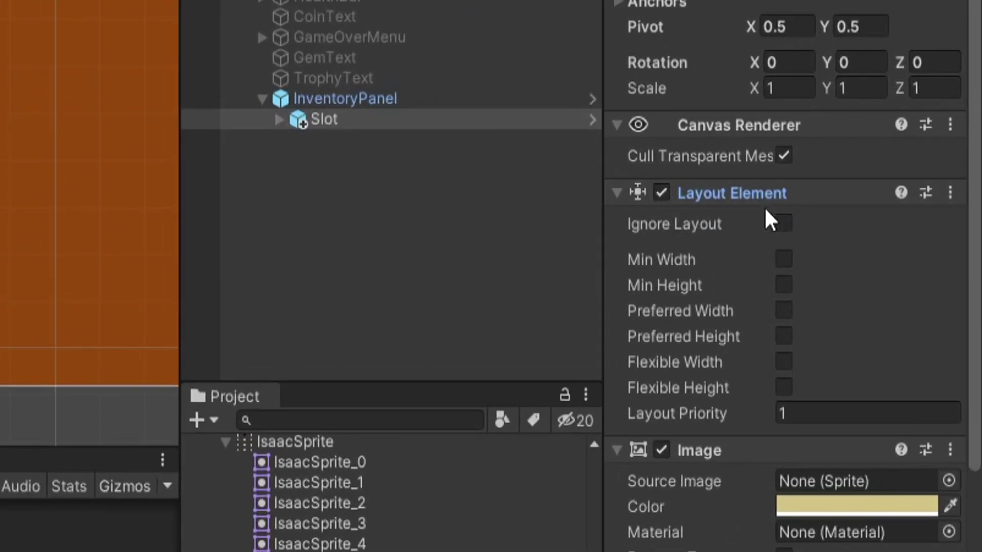
left_click(321, 100)
left_click(788, 367)
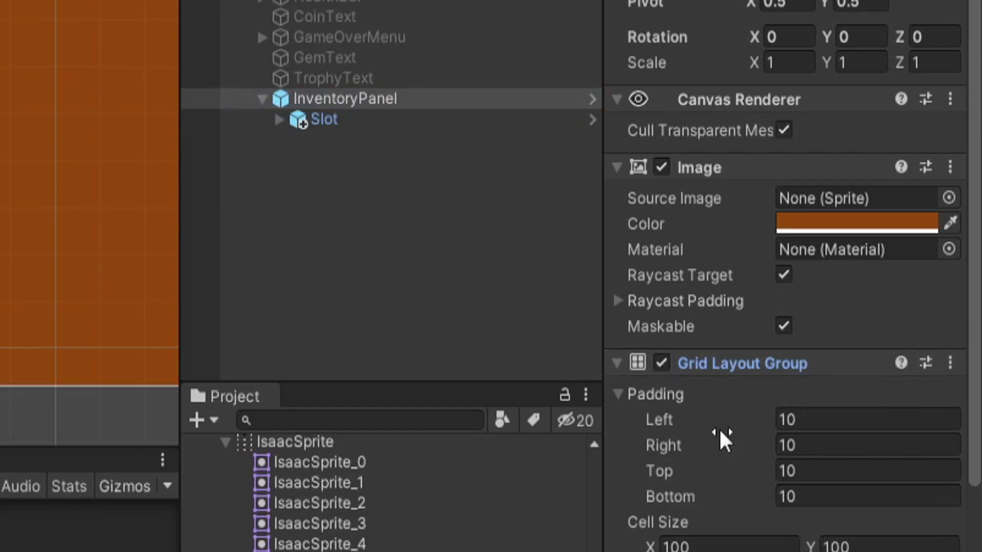
scroll(761, 408, "down", 4)
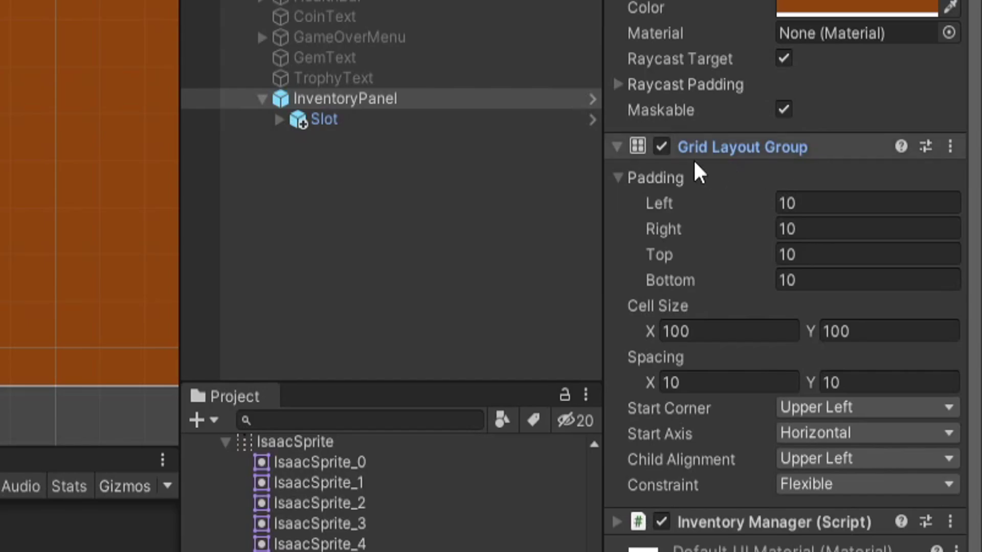
left_click(346, 121)
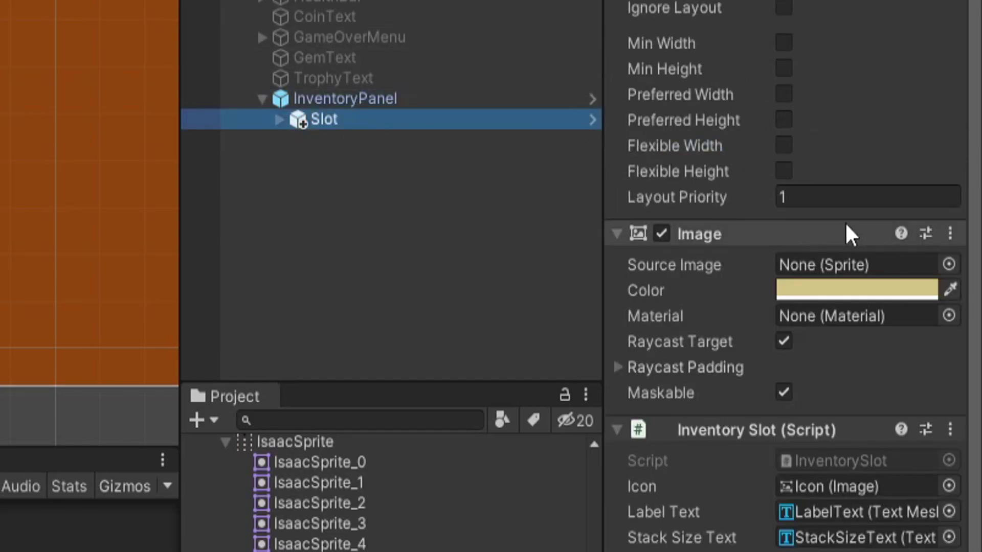
scroll(728, 64, "up", 5)
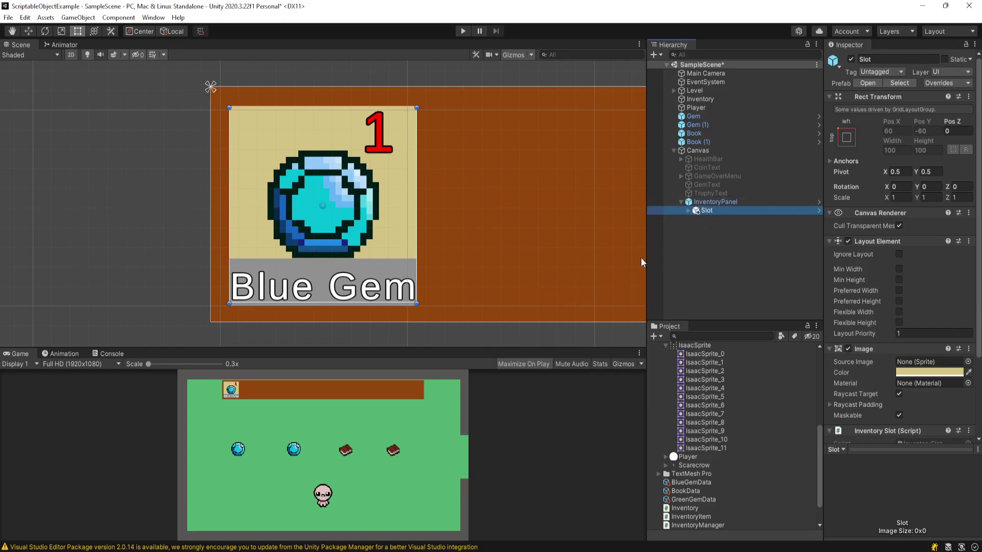
- Duplicate the Slot with Ctrl+D into Slot (1) through Slot (11), then refocus on the original Slot
key("ctrl+d")
key("ctrl+d")
key("ctrl+d")
key("ctrl+d")
key("ctrl+d")
key("ctrl+d")
key("ctrl+d")
key("ctrl+d")
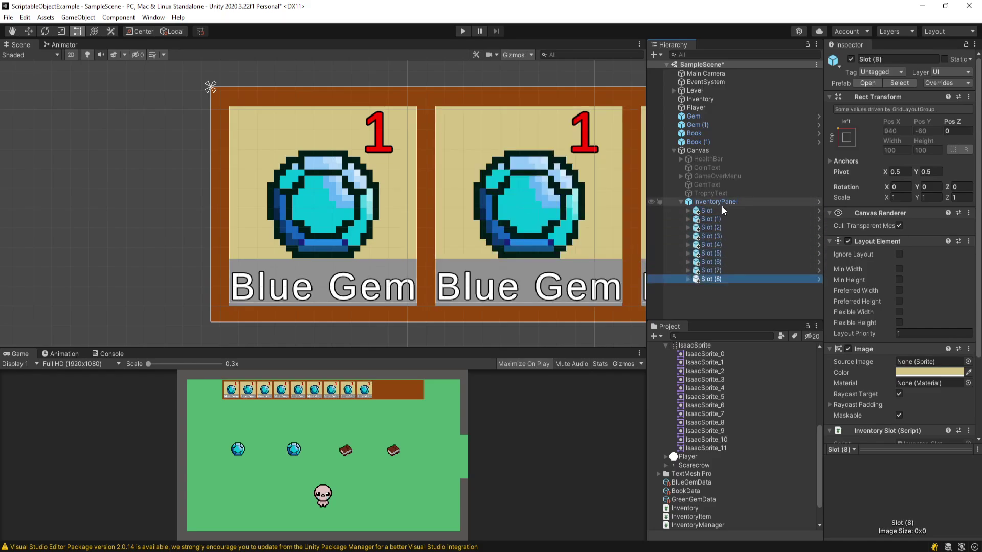
scroll(542, 211, "down", 5)
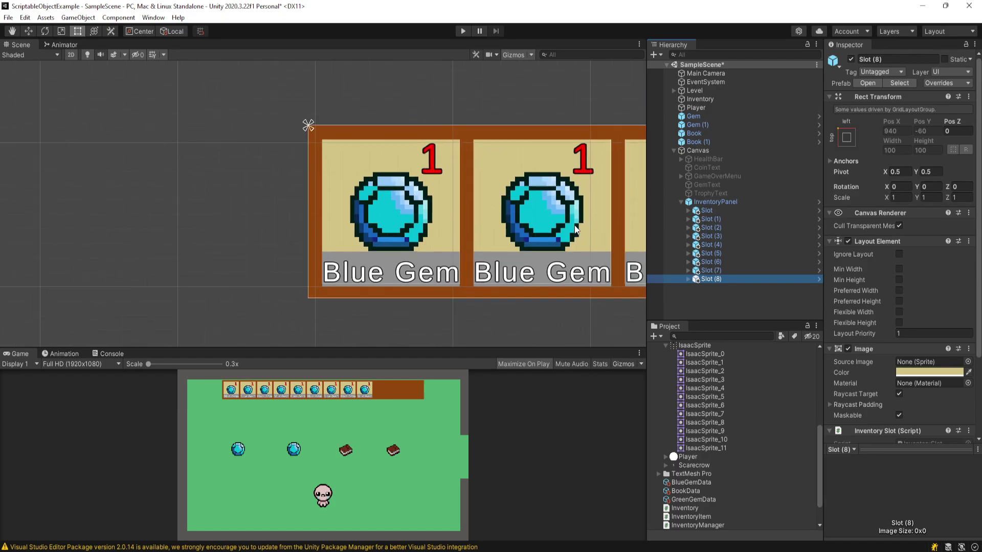
middle_click_drag(522, 209, 371, 210)
scroll(371, 209, "down", 4)
key("t")
key("ctrl+d")
key("ctrl+d")
key("ctrl+d")
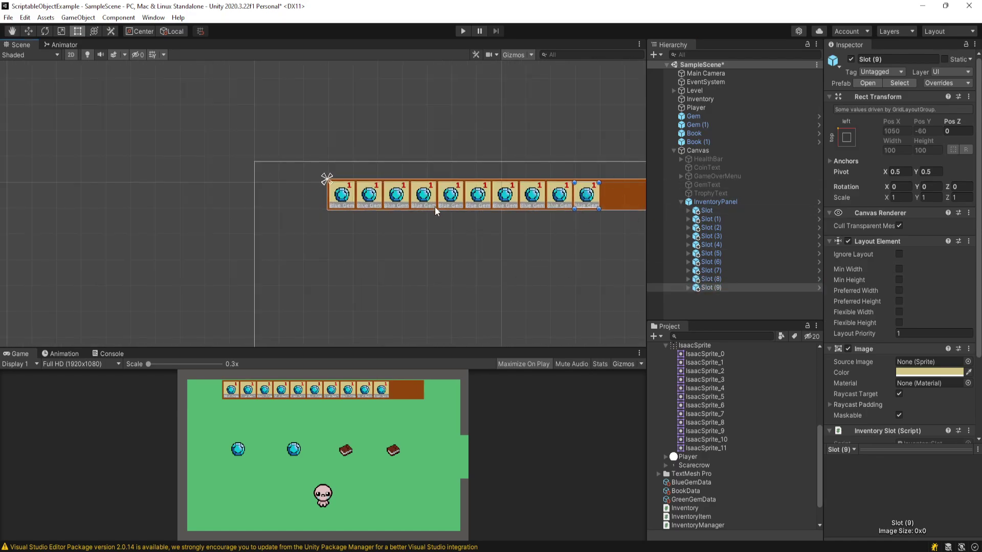
middle_click_drag(480, 237, 314, 240)
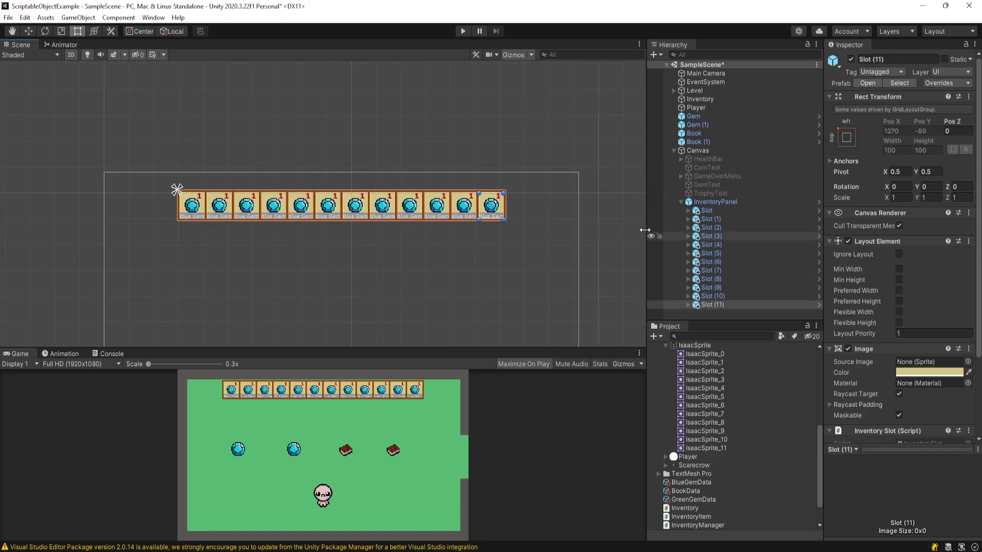
double_click(705, 210)
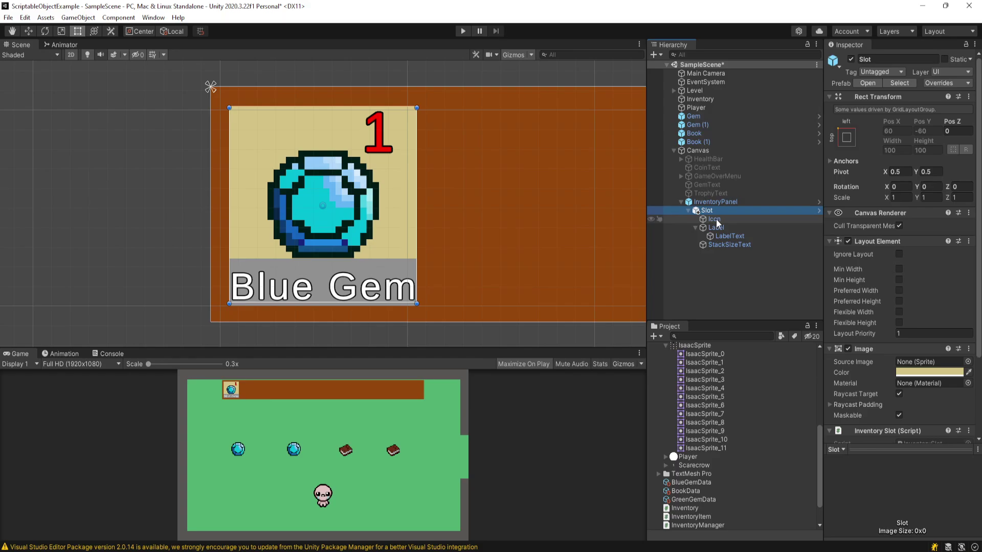
- Inspect the Slot's LabelText, then reselect Slot and select its Icon child
left_click(343, 201)
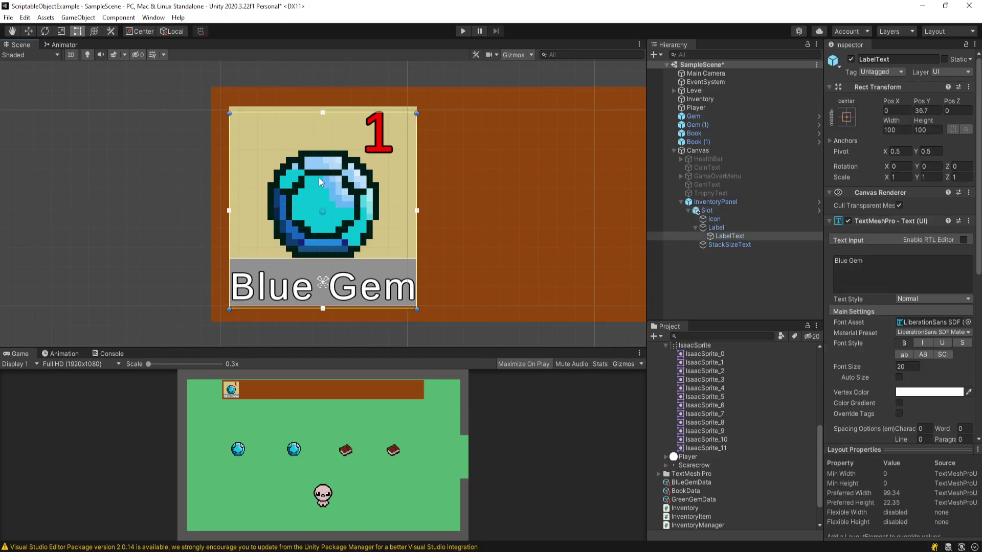
left_click(380, 136)
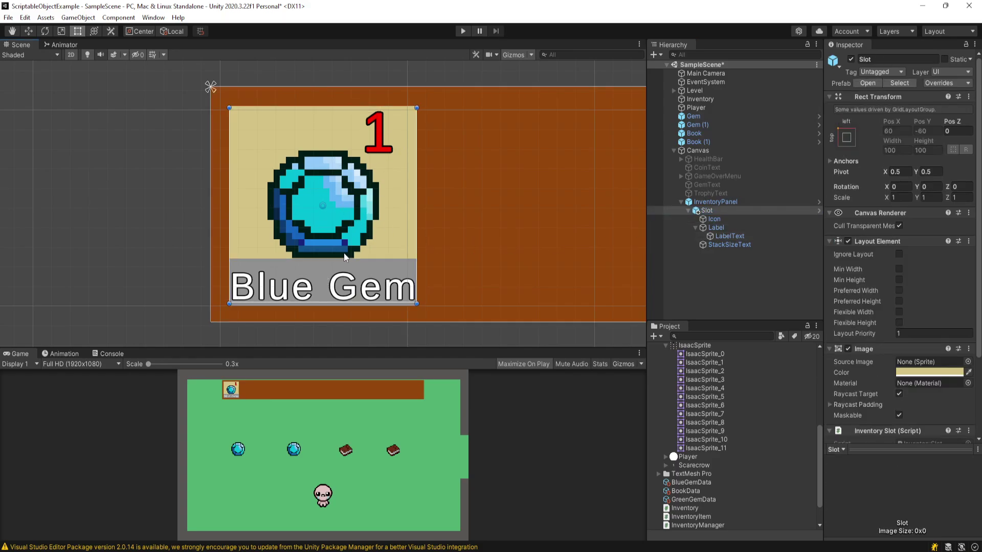
left_click(250, 294)
left_click(714, 212)
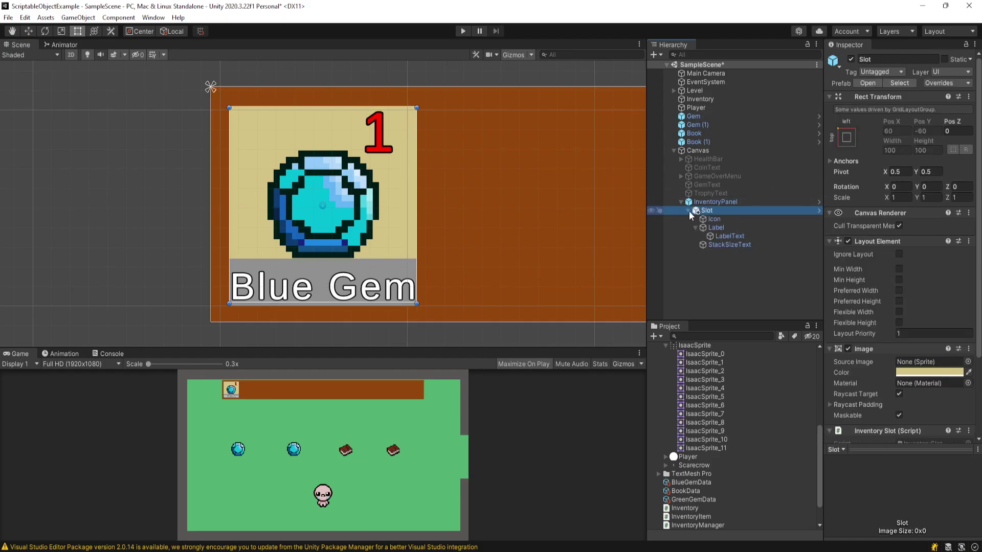
right_click(715, 213)
left_click(714, 220)
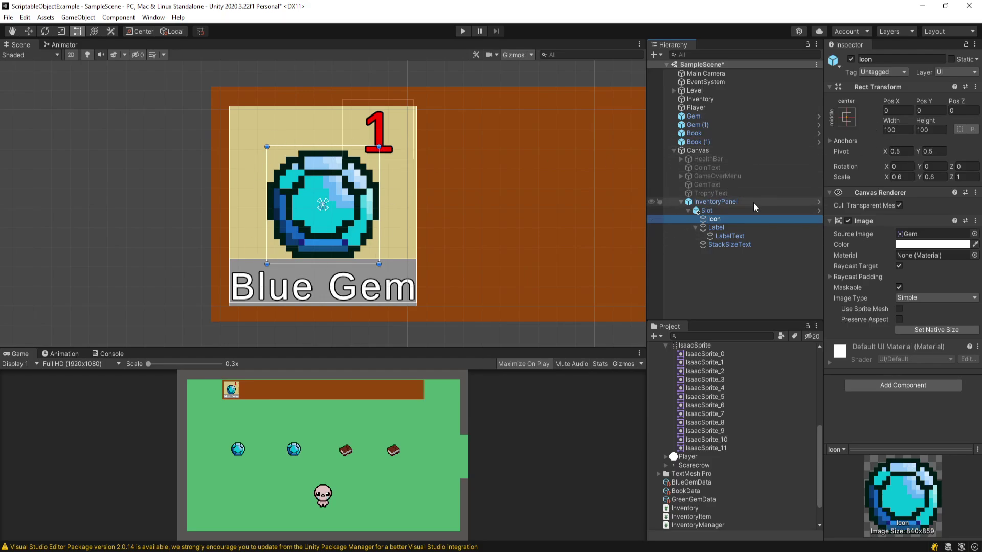
- Set the Icon's Source Image to the book sprite found by searching 'boo'
left_click(974, 234)
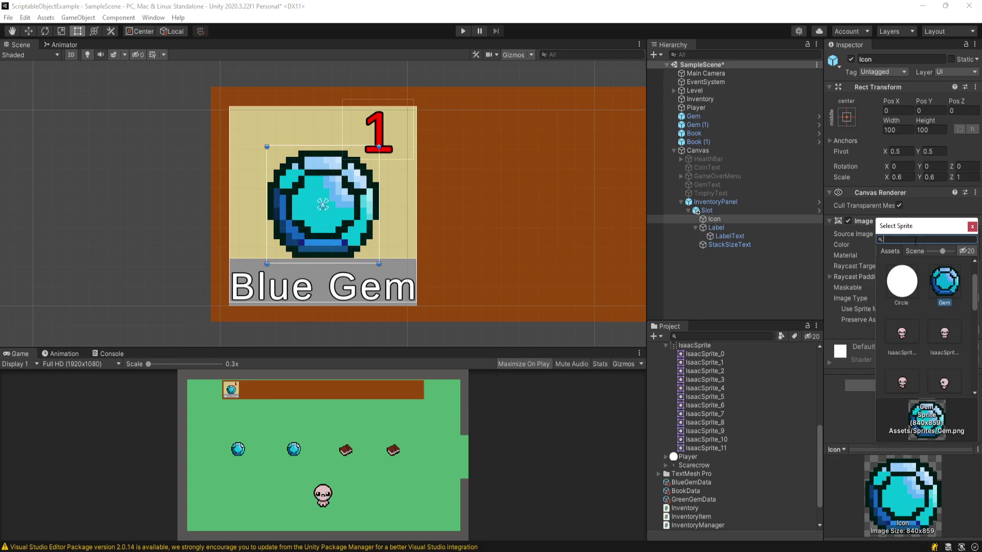
type("boo")
left_click(937, 280)
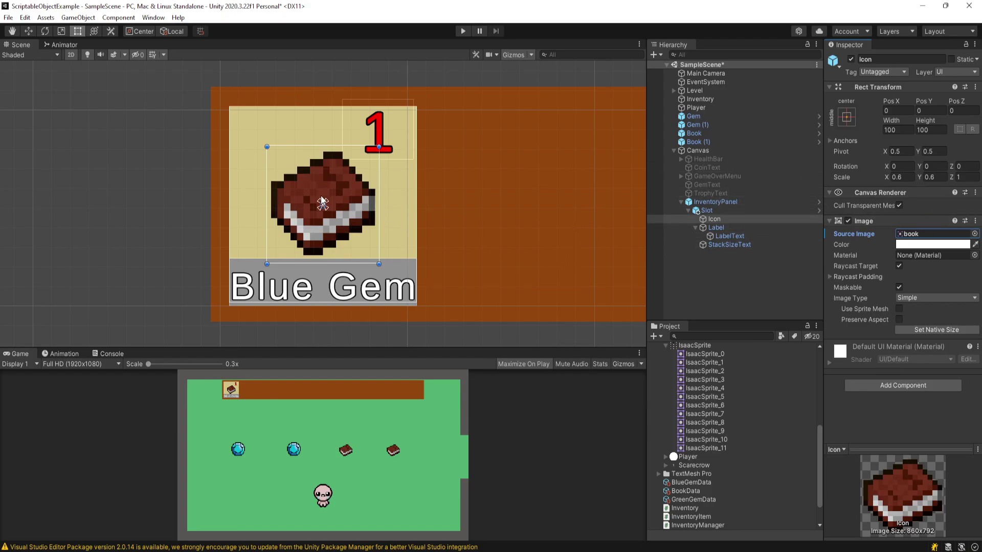
left_click(964, 236)
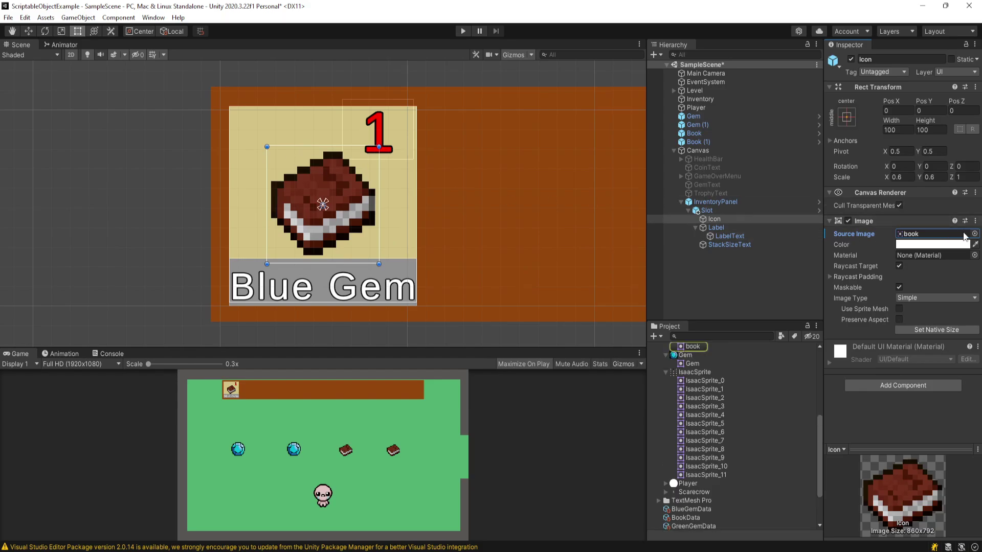